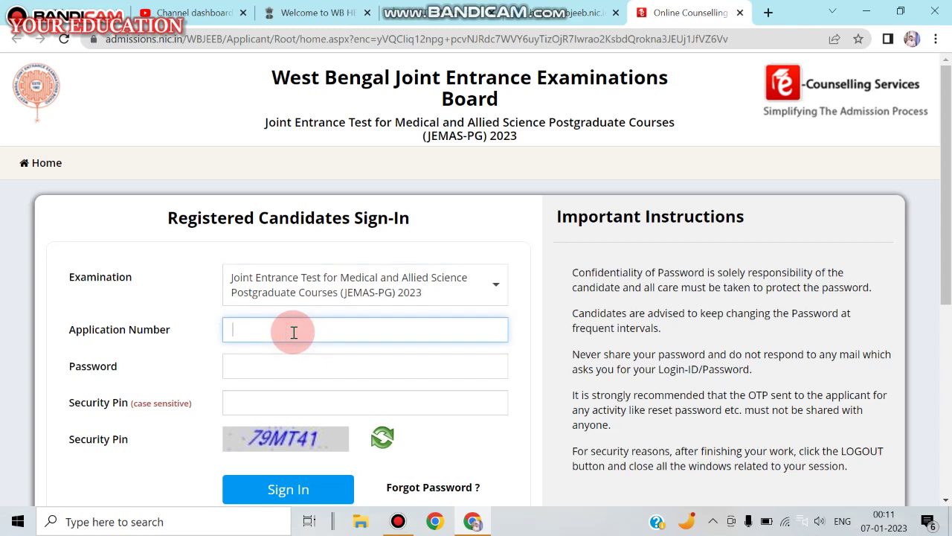
Skip sign-in and choose New Candidate Registration on the JEMAS(PG) 2023 portal
left_click(275, 366)
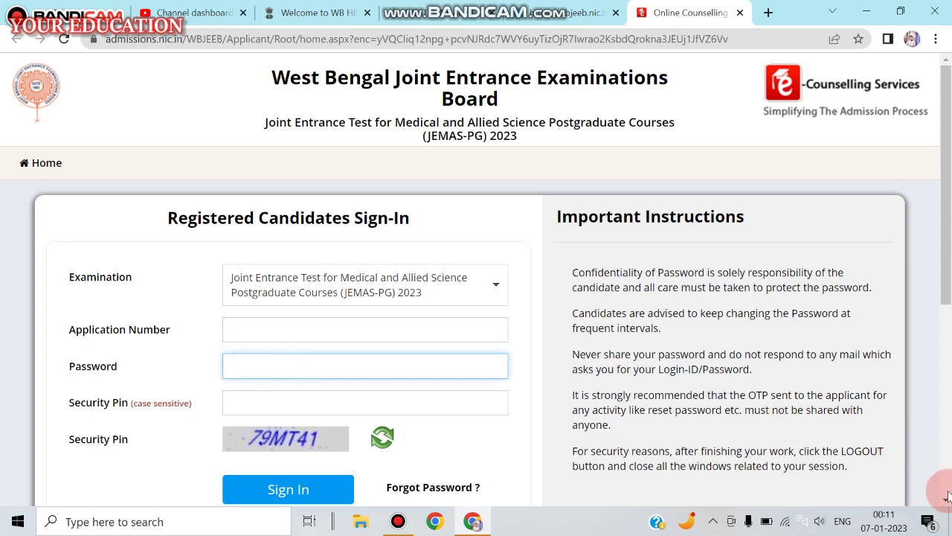
scroll(945, 500, "down", 3)
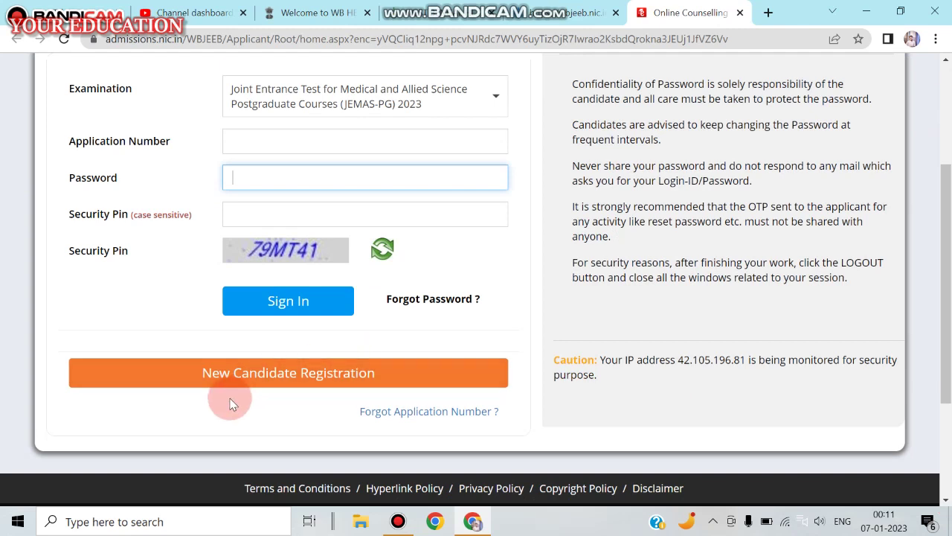
left_click(227, 379)
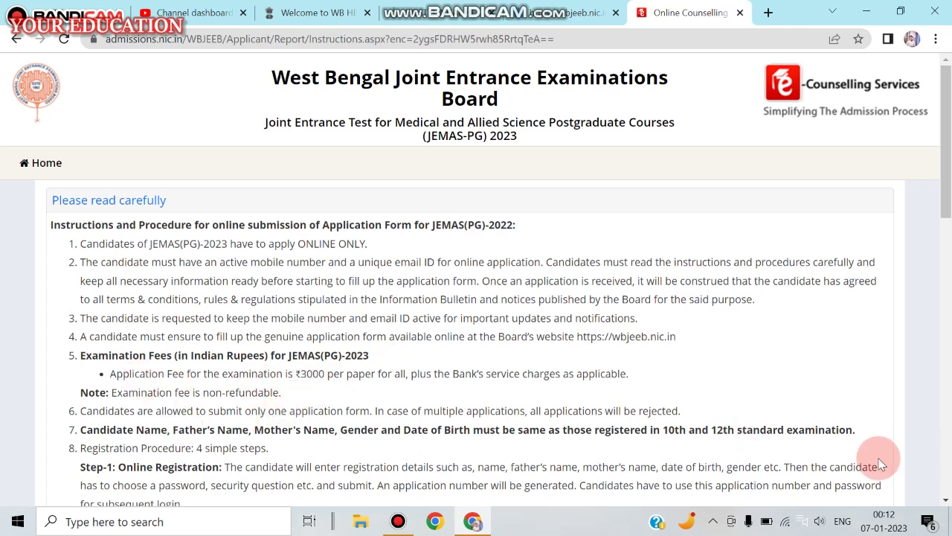
Read through the application instructions to item 13 and select I Agree
scroll(946, 500, "down", 15)
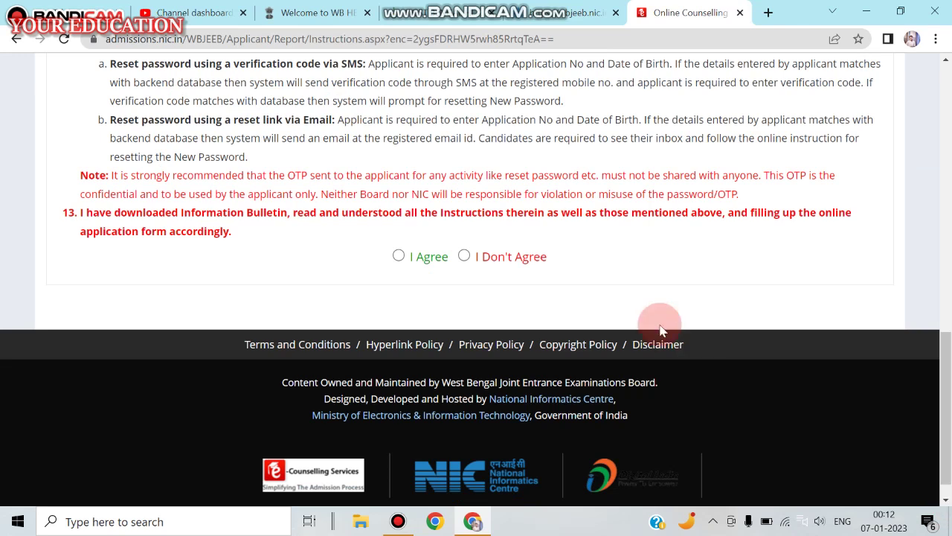
left_click(948, 94)
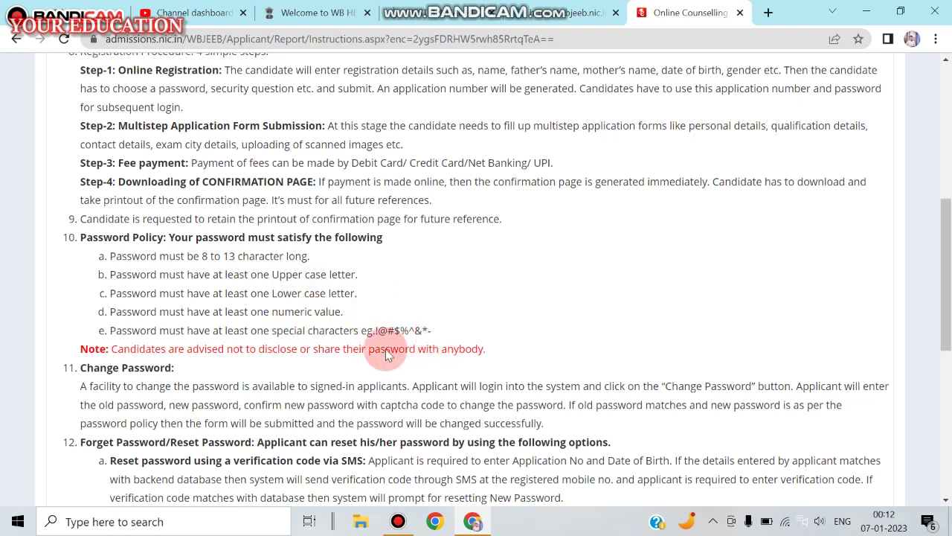
left_click(945, 500)
scroll(943, 504, "down", 4)
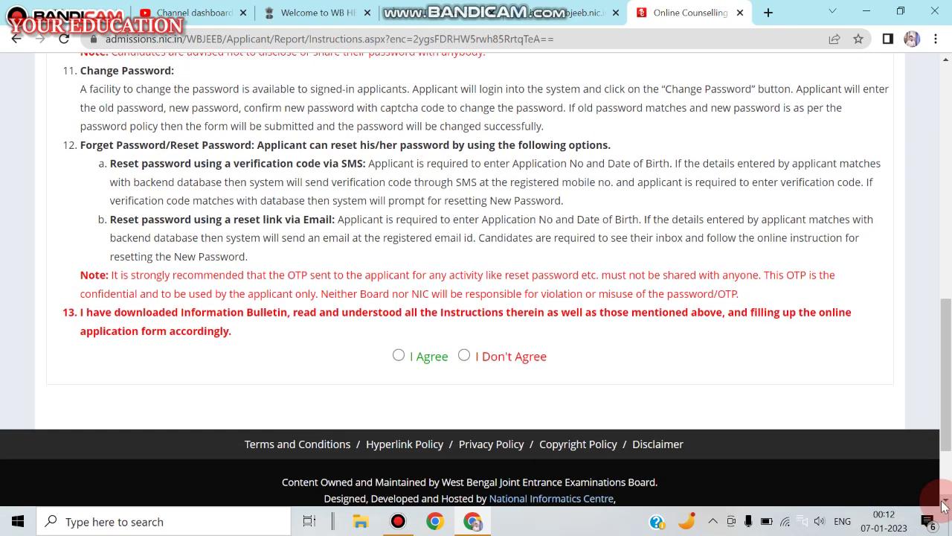
left_click(398, 356)
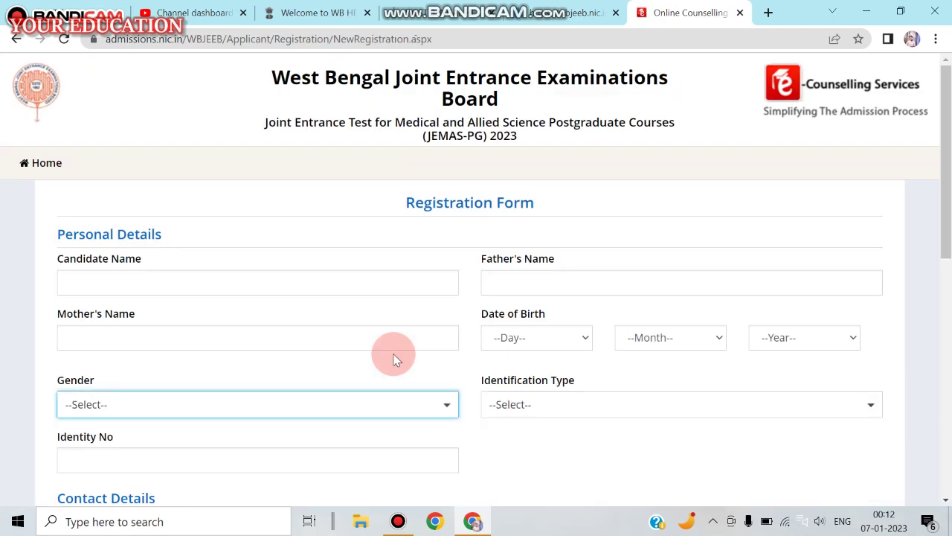
Set Identification Type to Any Other Valid Govt. Identity with Photograph
left_click(183, 282)
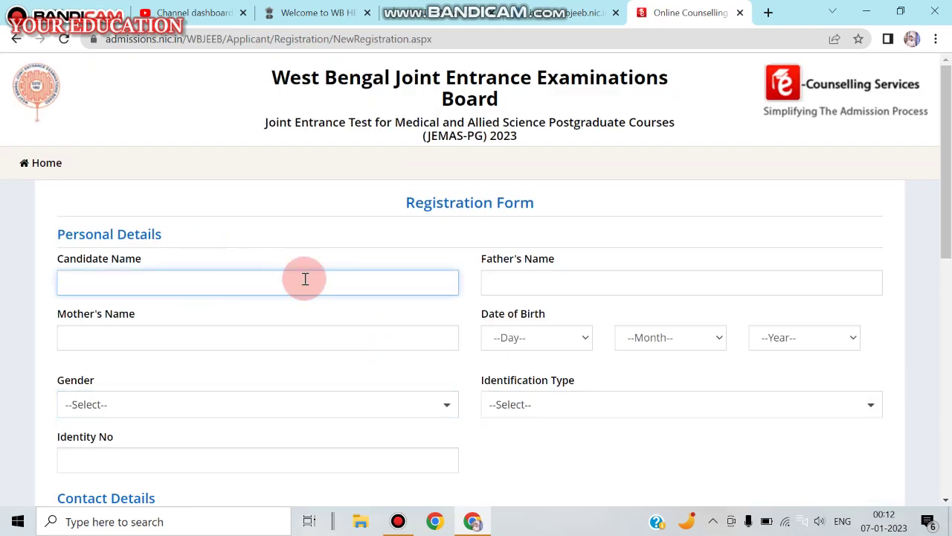
left_click(206, 337)
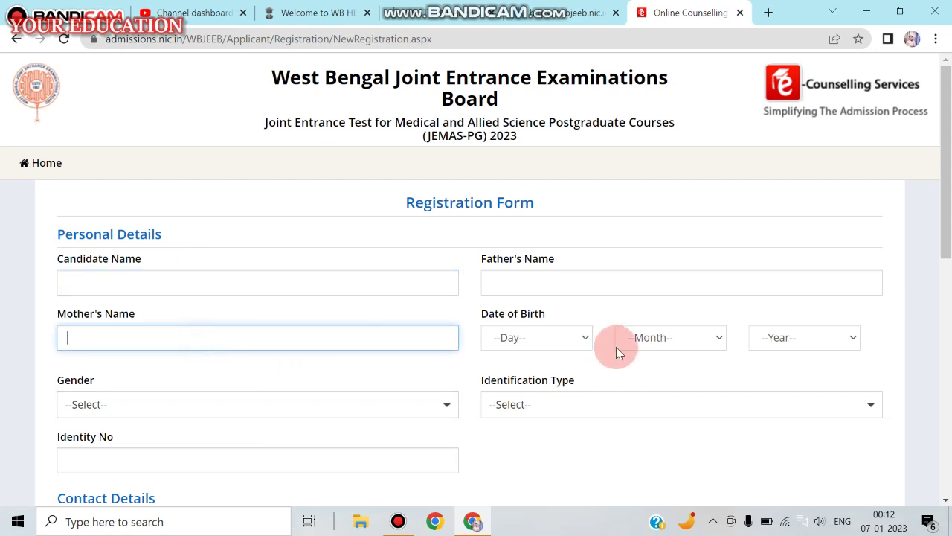
left_click(860, 407)
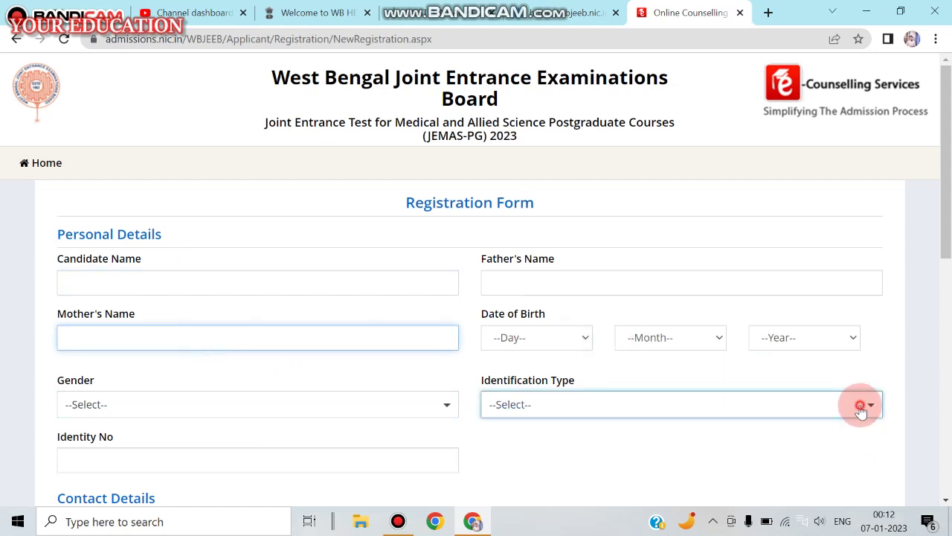
left_click(863, 409)
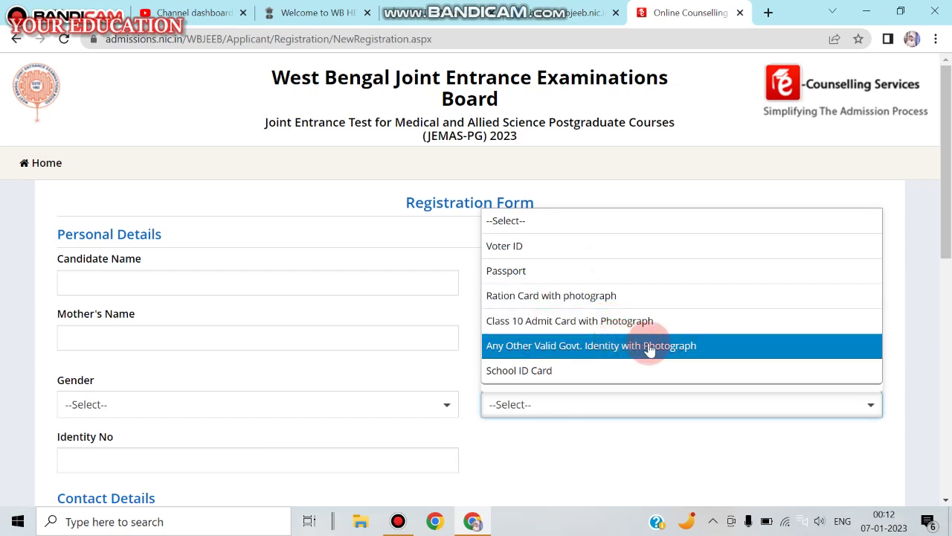
left_click(609, 351)
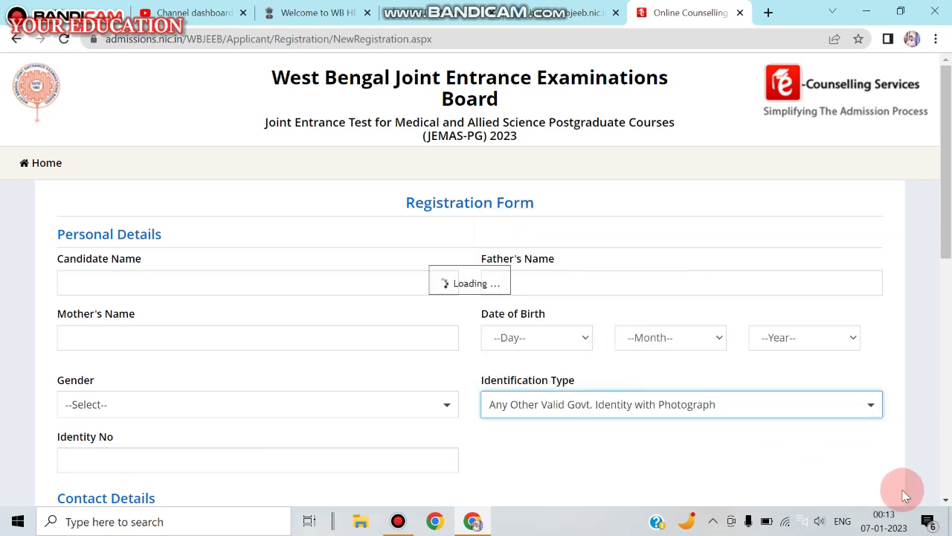
Scroll through the registration form to review the new identity number field
left_click(947, 500)
left_click(947, 500)
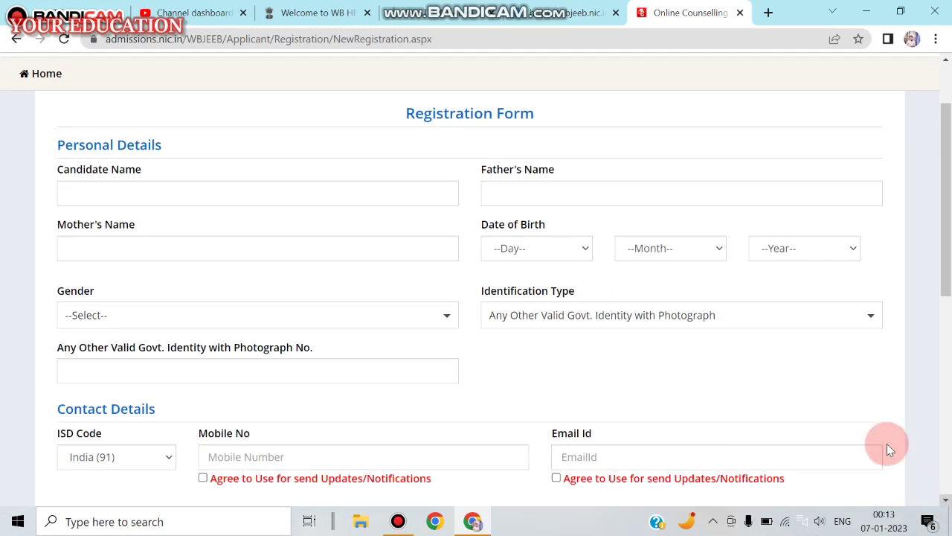
left_click(185, 367)
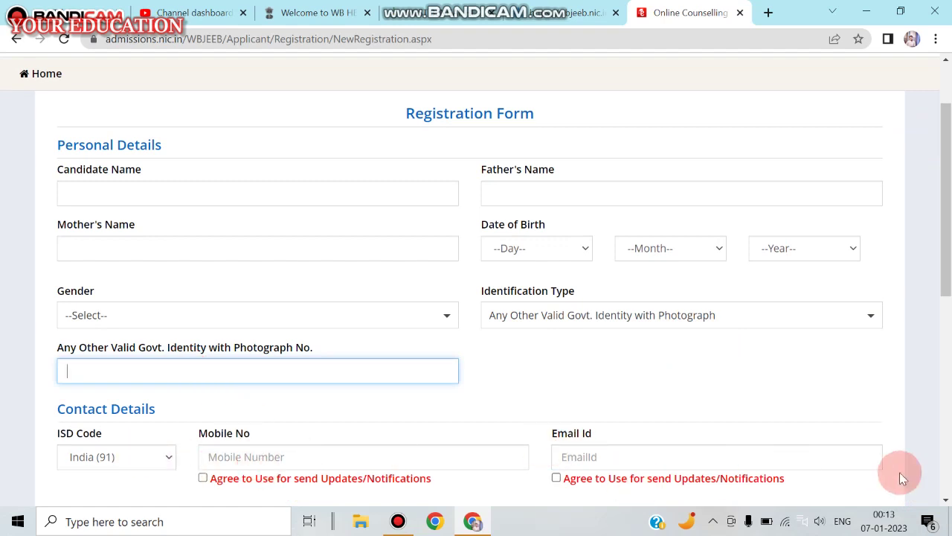
left_click(947, 500)
left_click(946, 500)
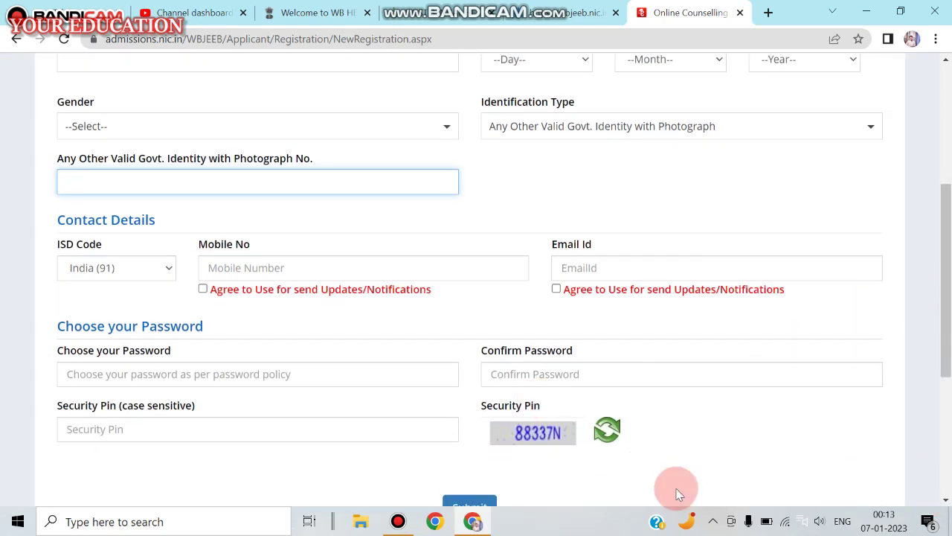
left_click(947, 500)
left_click(947, 500)
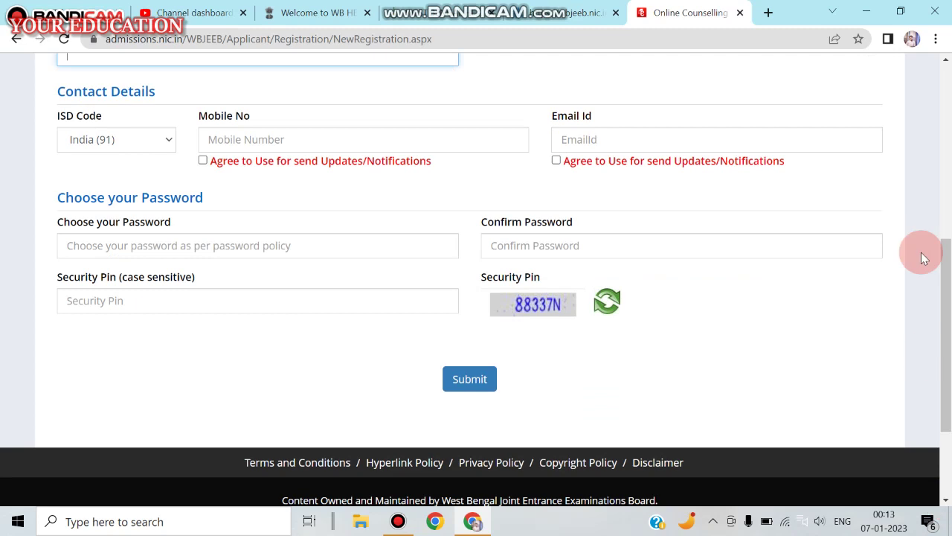
left_click(941, 140)
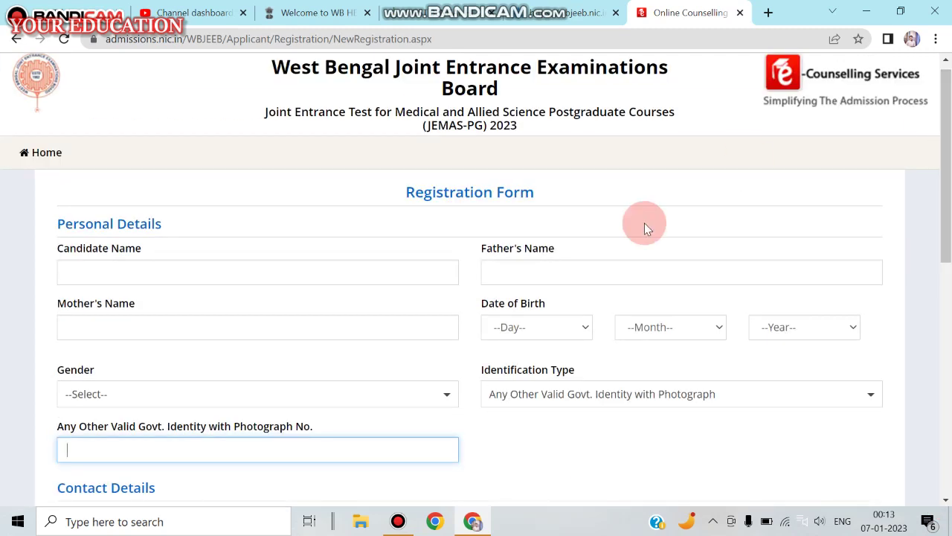
Enter the candidate's, father's and mother's names
left_click(104, 275)
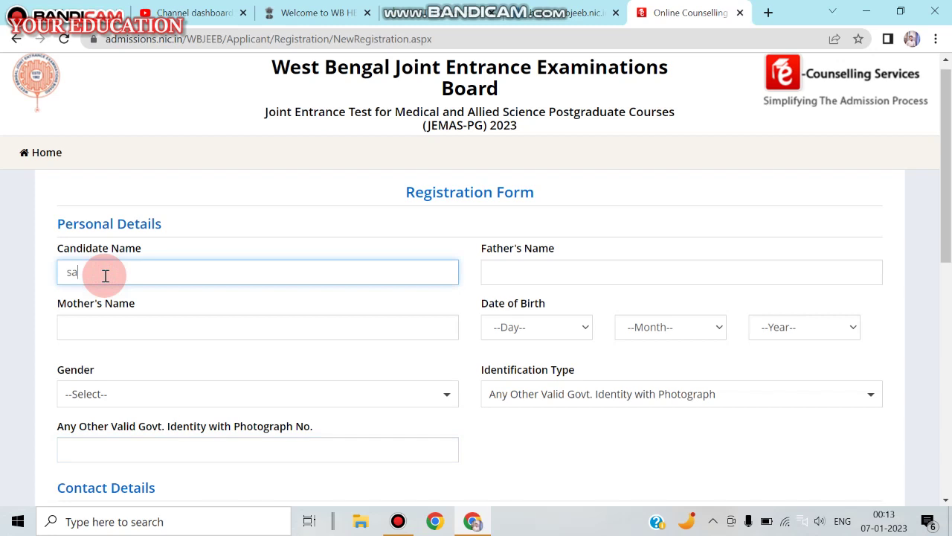
left_click(558, 266)
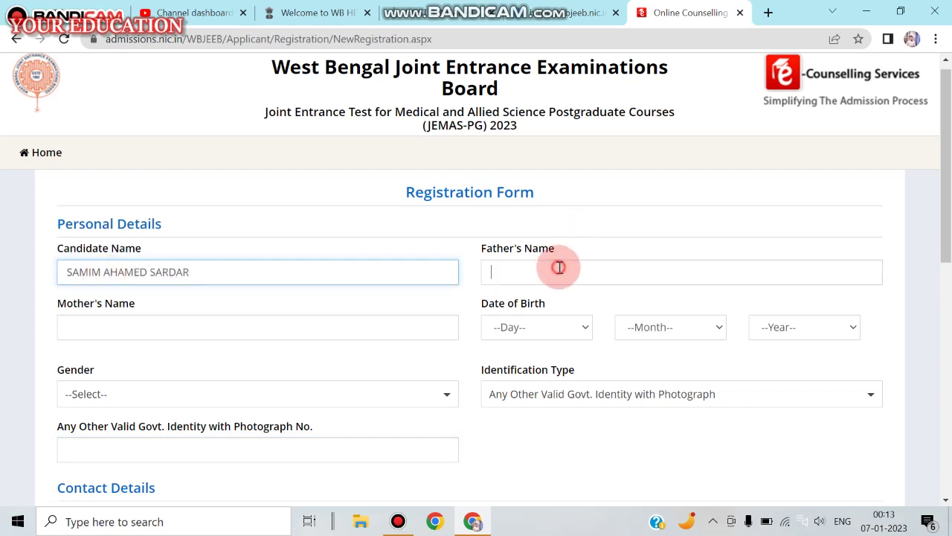
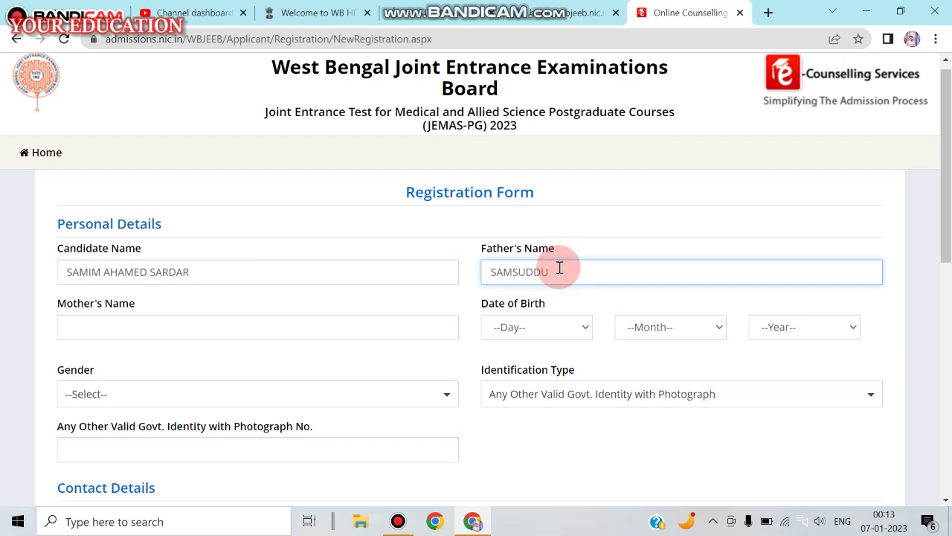
left_click(286, 328)
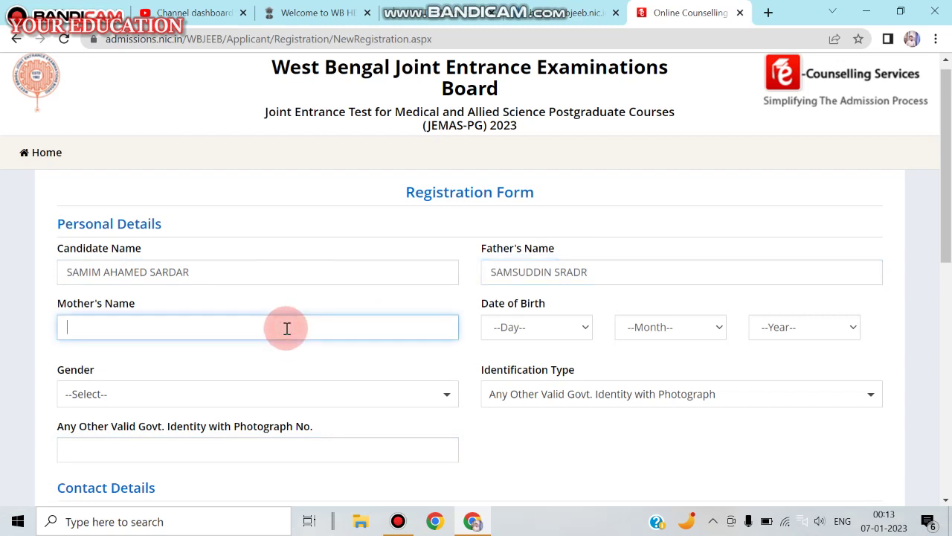
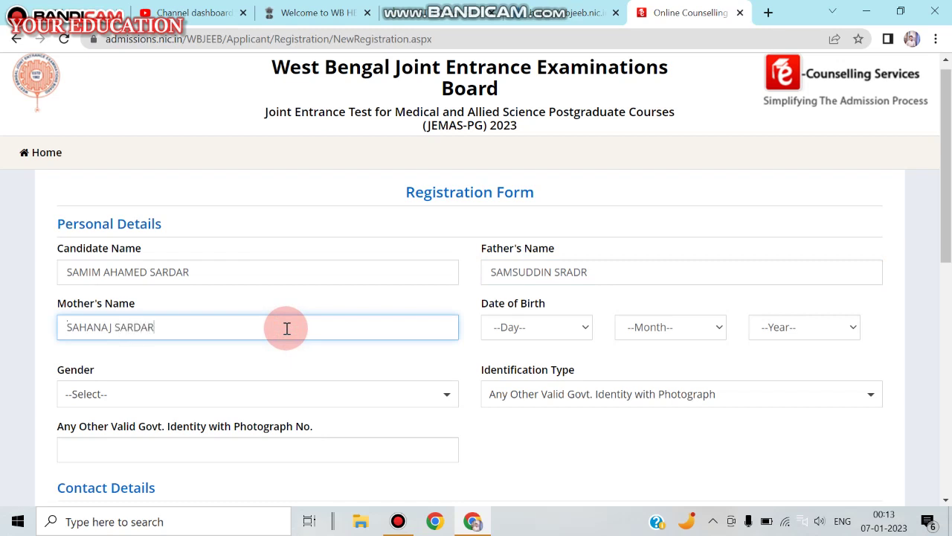
left_click(591, 326)
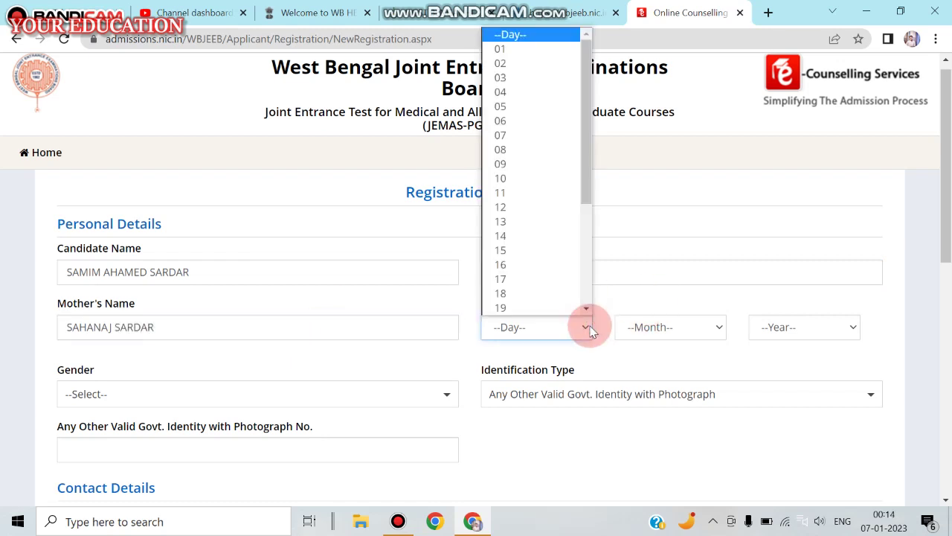
left_click(533, 78)
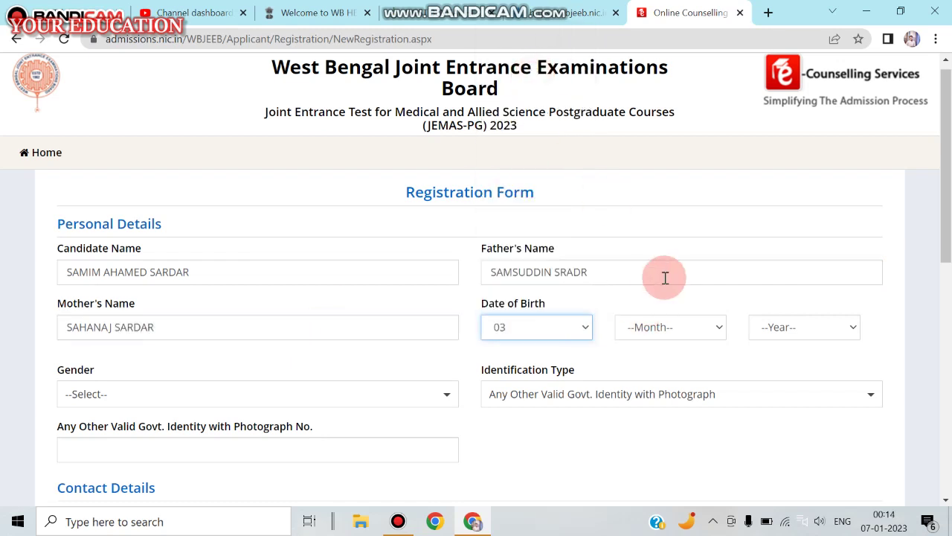
left_click(665, 328)
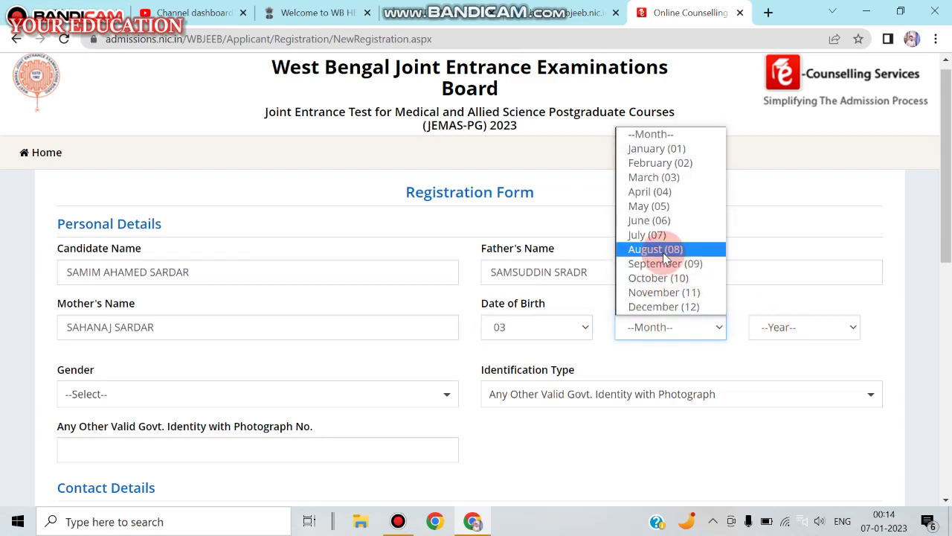
left_click(669, 278)
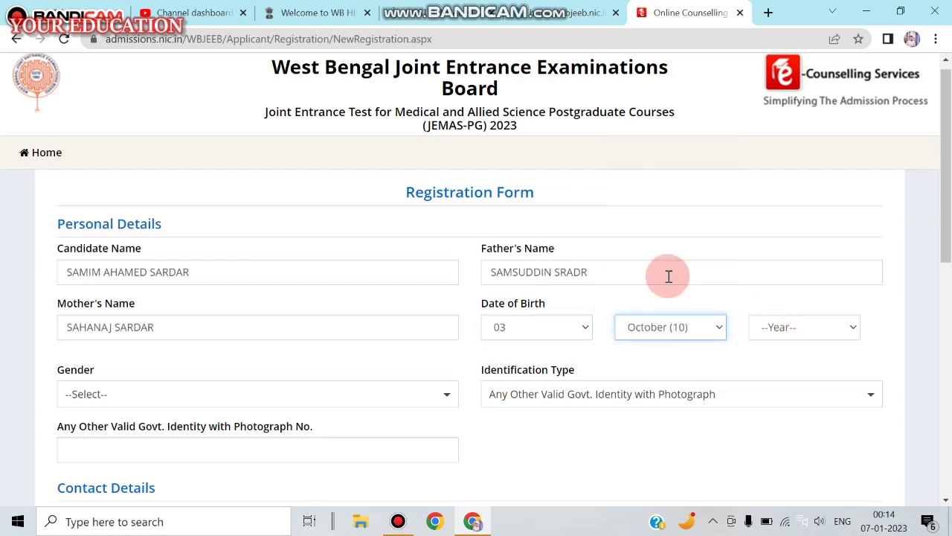
left_click(711, 325)
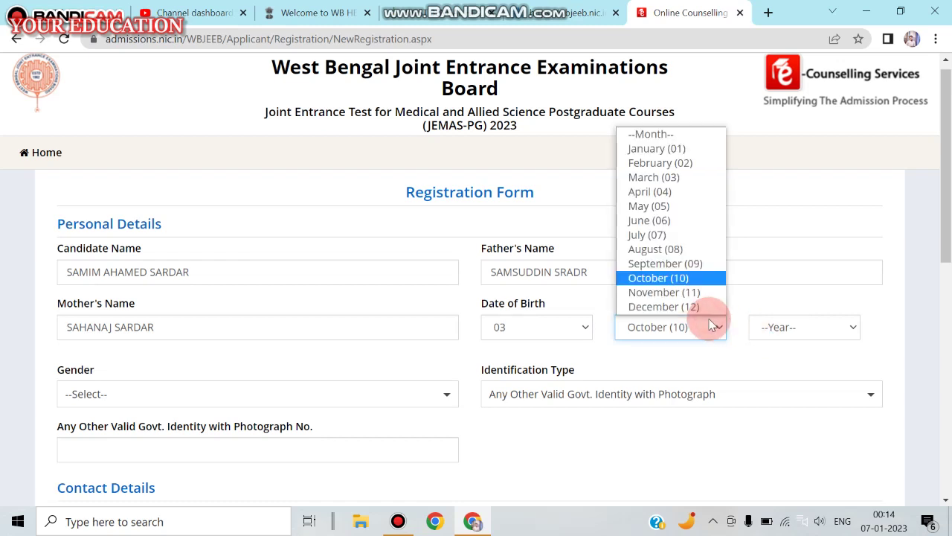
left_click(655, 294)
left_click(798, 332)
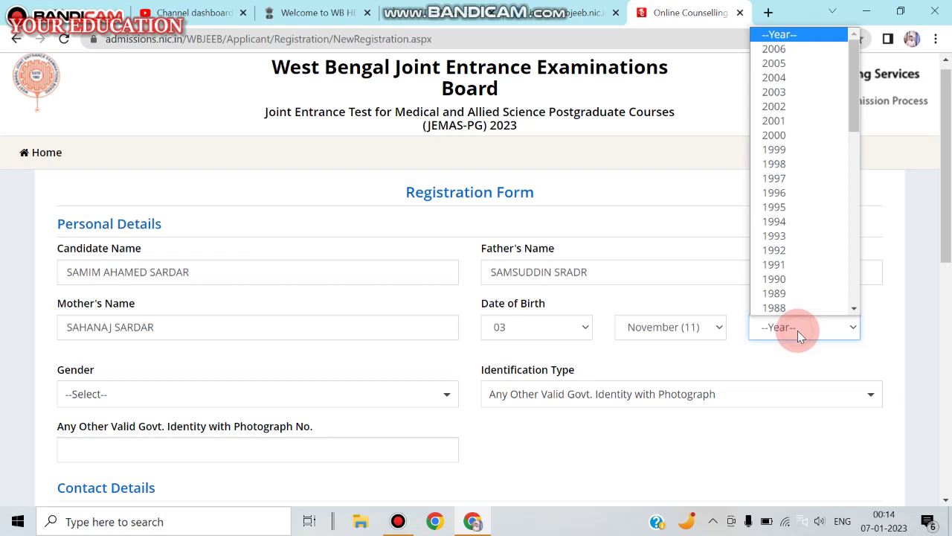
left_click(791, 261)
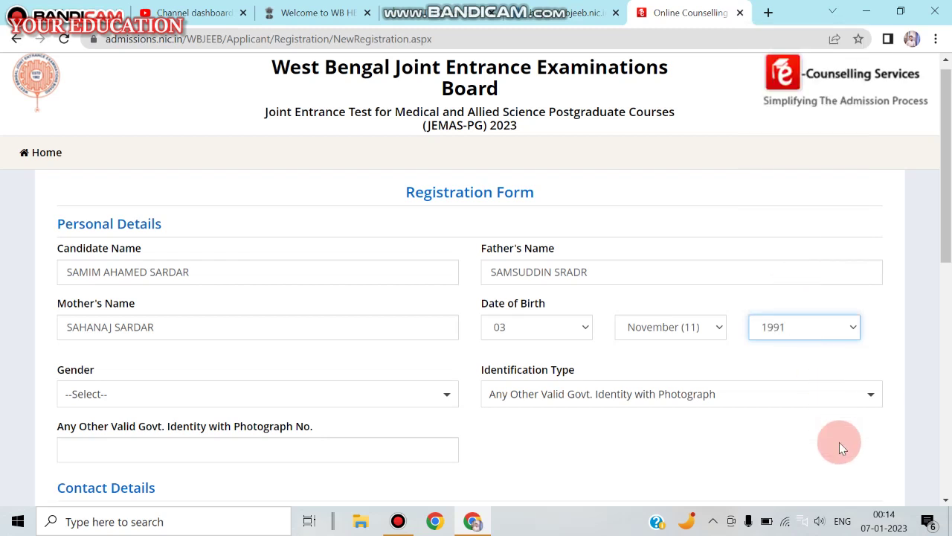
Set gender to Male and enter the identity document number
left_click(276, 395)
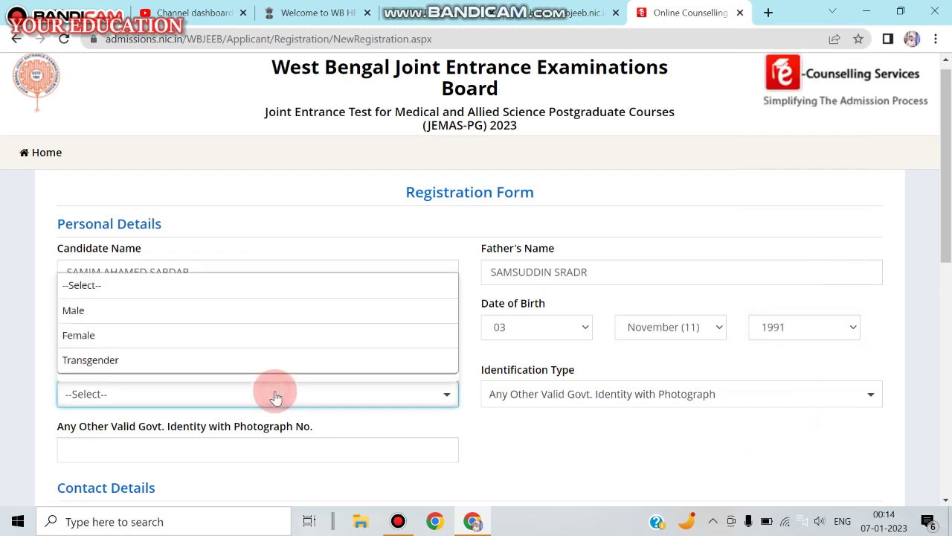
left_click(102, 311)
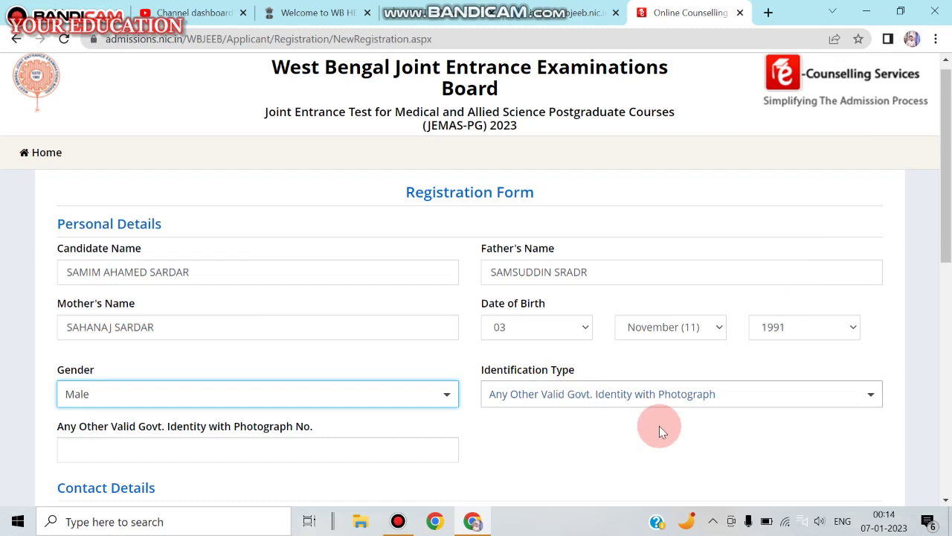
left_click(943, 501)
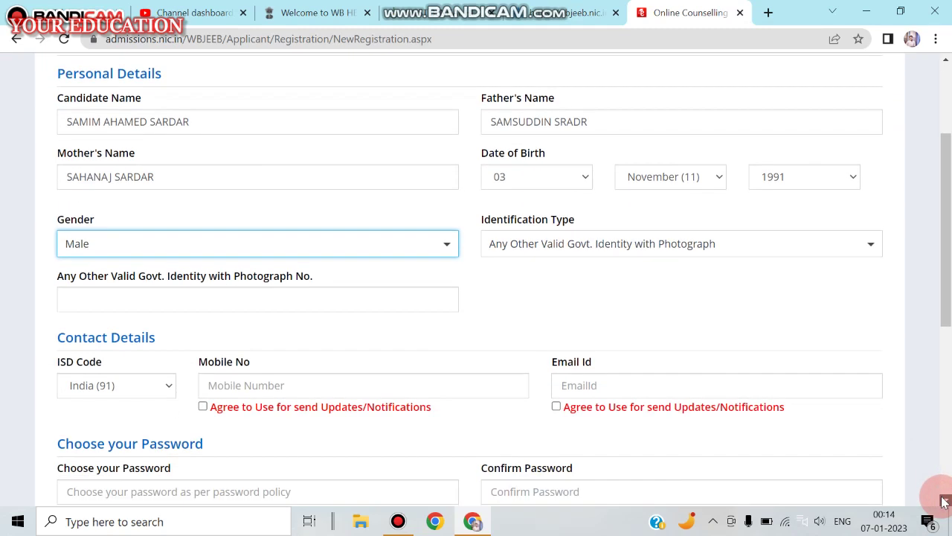
left_click(165, 291)
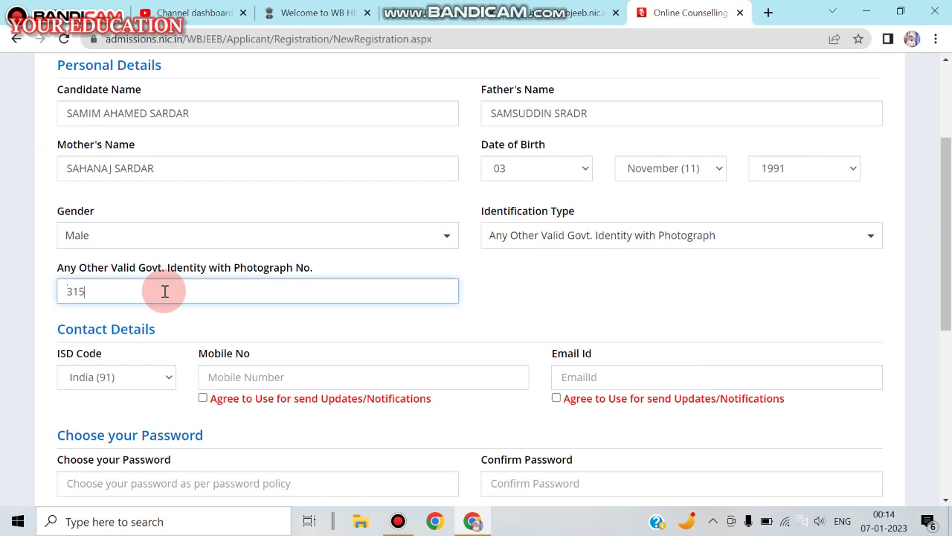
left_click(241, 378)
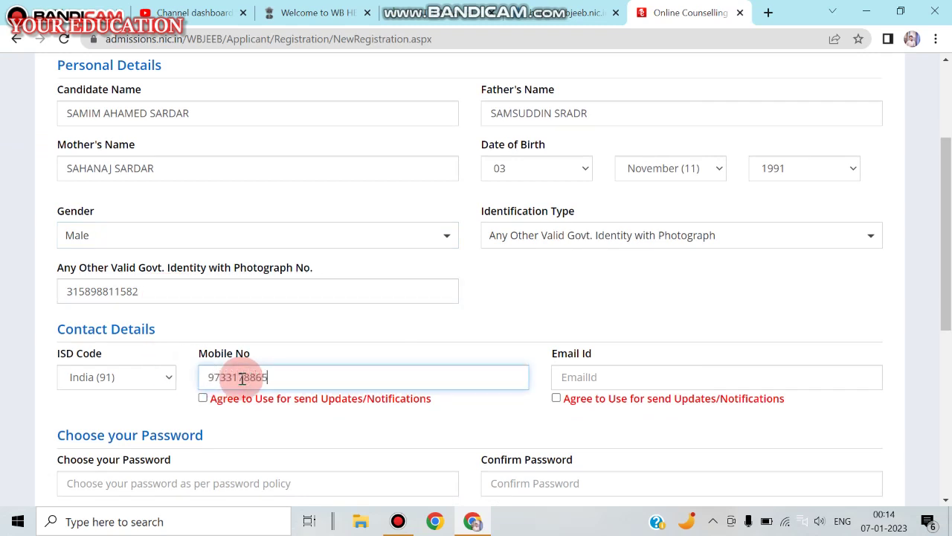
Enter the mobile number and e-mail address, and tick both update-notification consent boxes
left_click(573, 381)
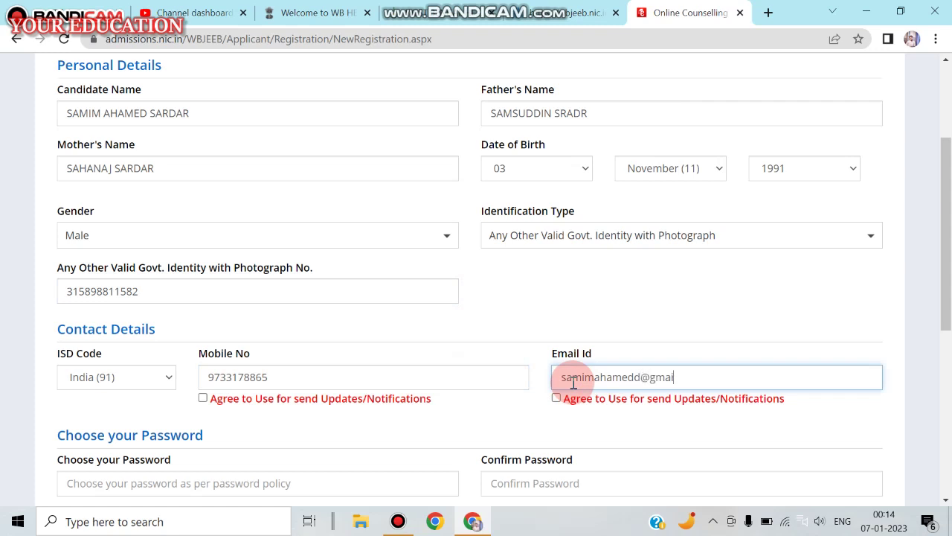
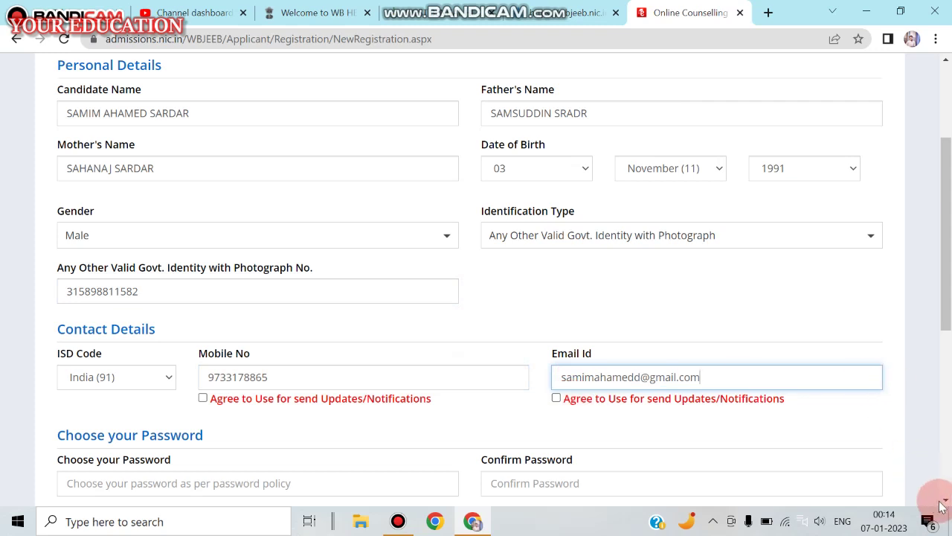
scroll(921, 479, "down", 1)
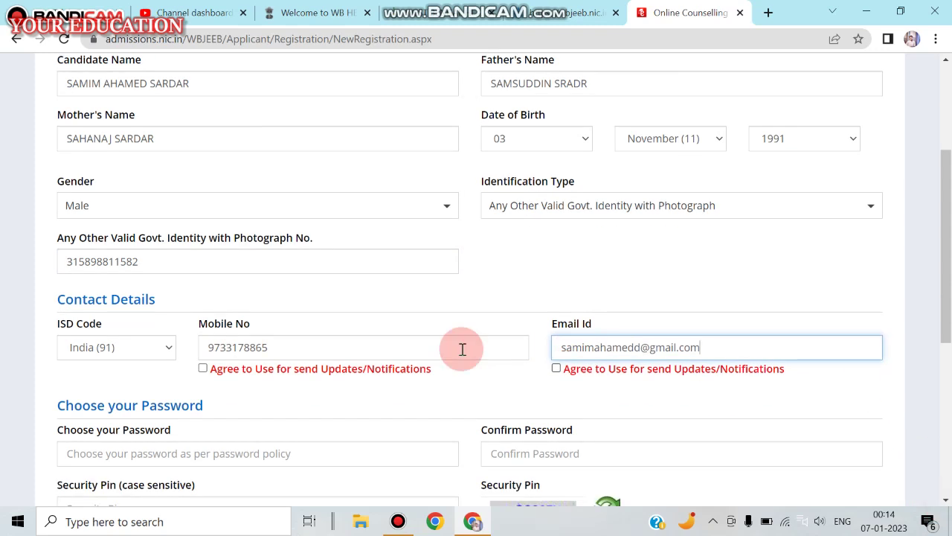
left_click(201, 370)
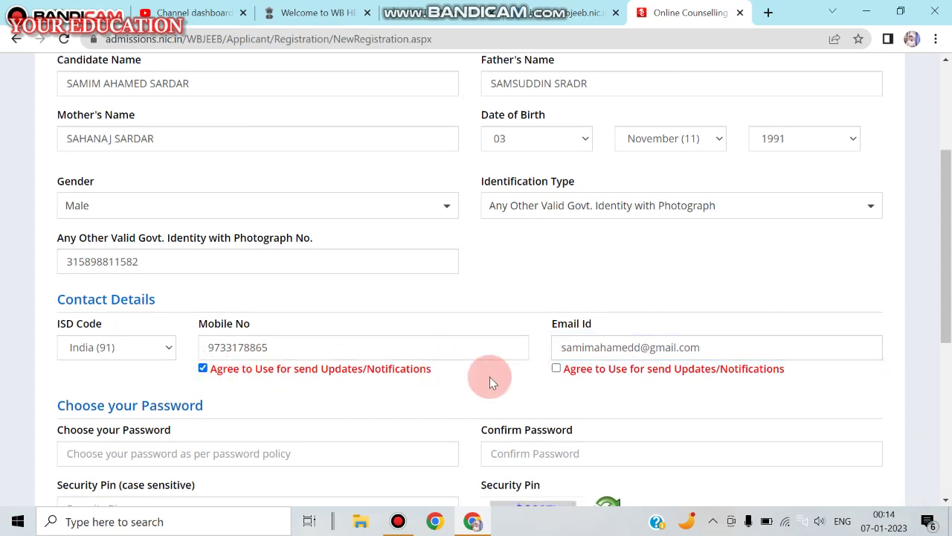
left_click(556, 369)
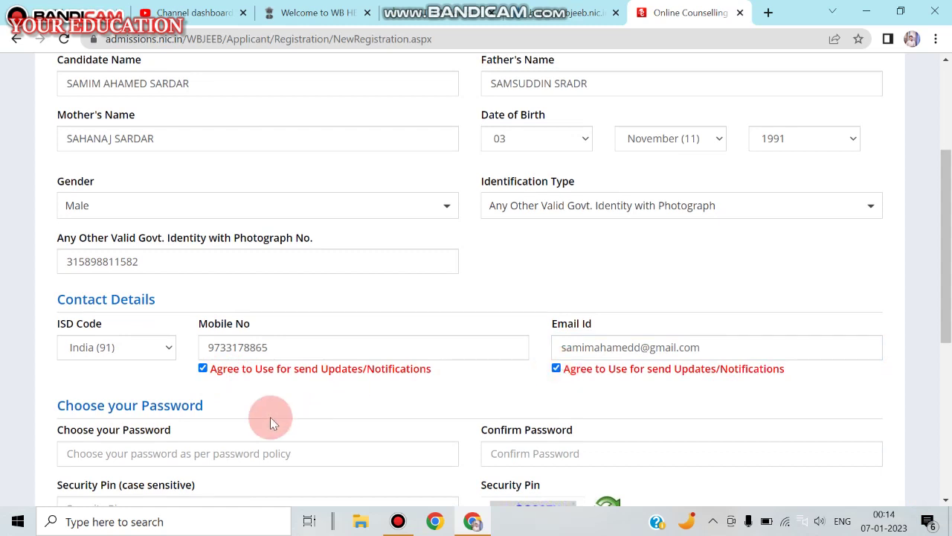
Enter an eight-character password in both password fields, correcting typos in the confirmation
left_click(228, 455)
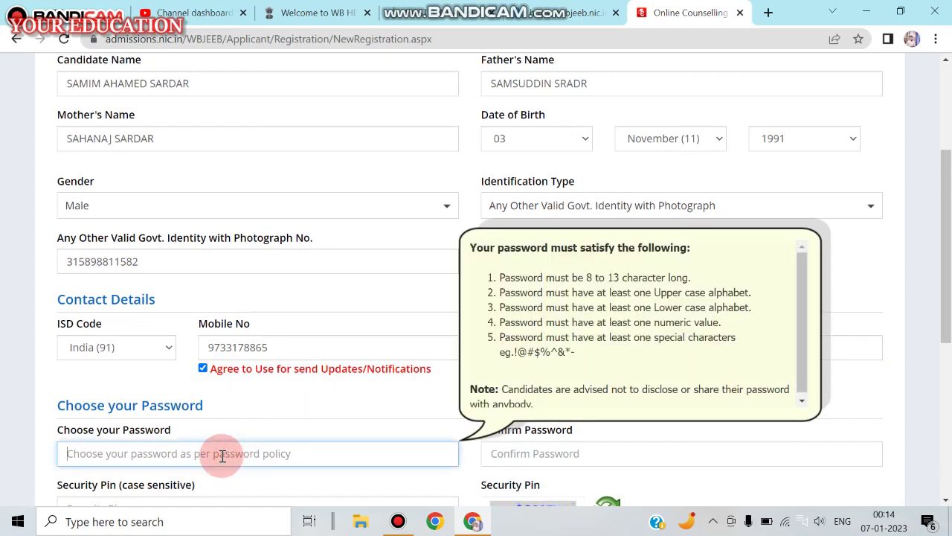
type("S")
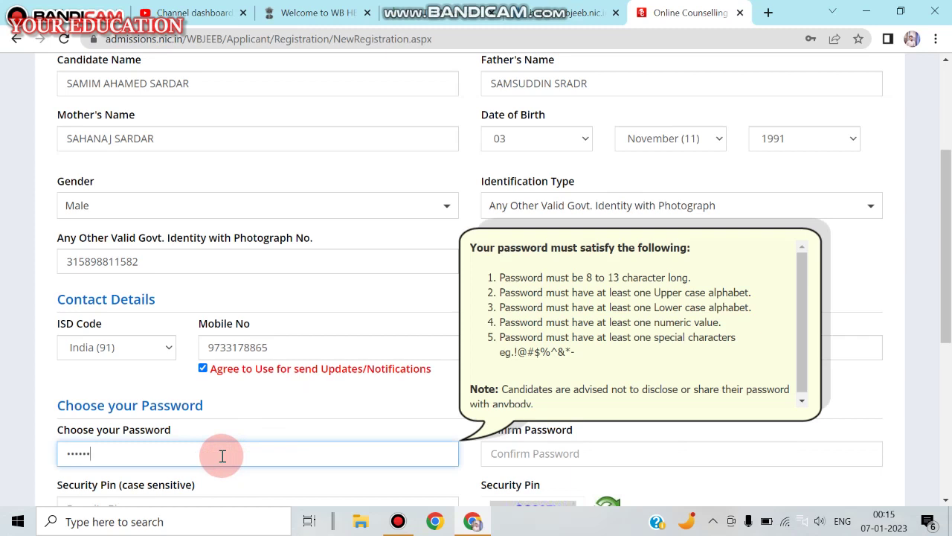
type("1")
left_click(584, 453)
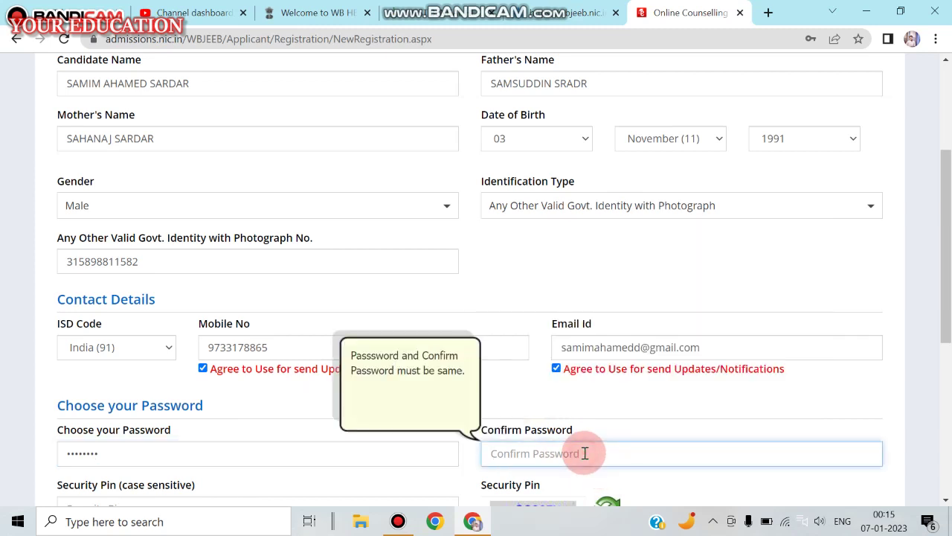
type("••")
key("BackSpace")
type("•••••")
key("BackSpace")
key("BackSpace")
key("BackSpace")
key("BackSpace")
type("••••••••")
scroll(935, 484, "down", 2)
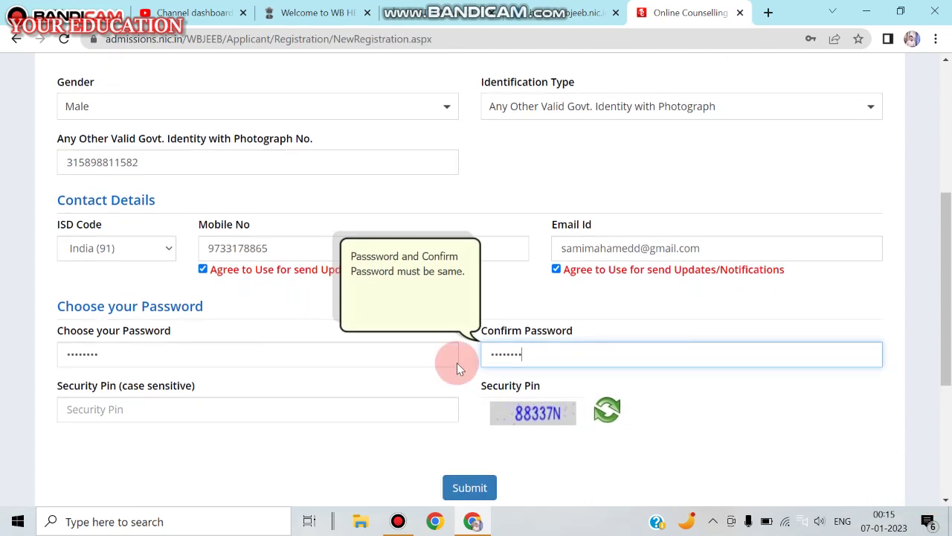
Enter the security pin shown in the picture, then submit the form and confirm
left_click(260, 407)
type("888")
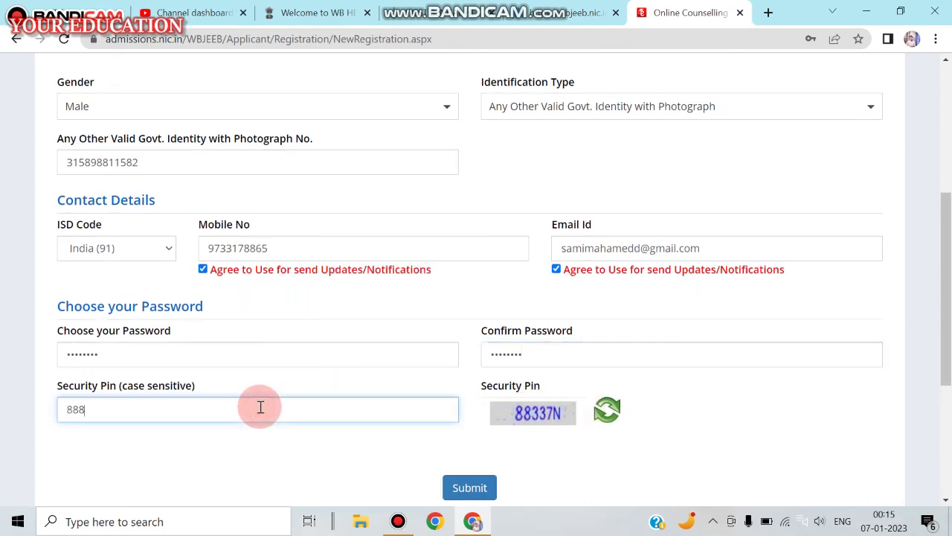
key("BackSpace")
type("337n")
left_click(468, 486)
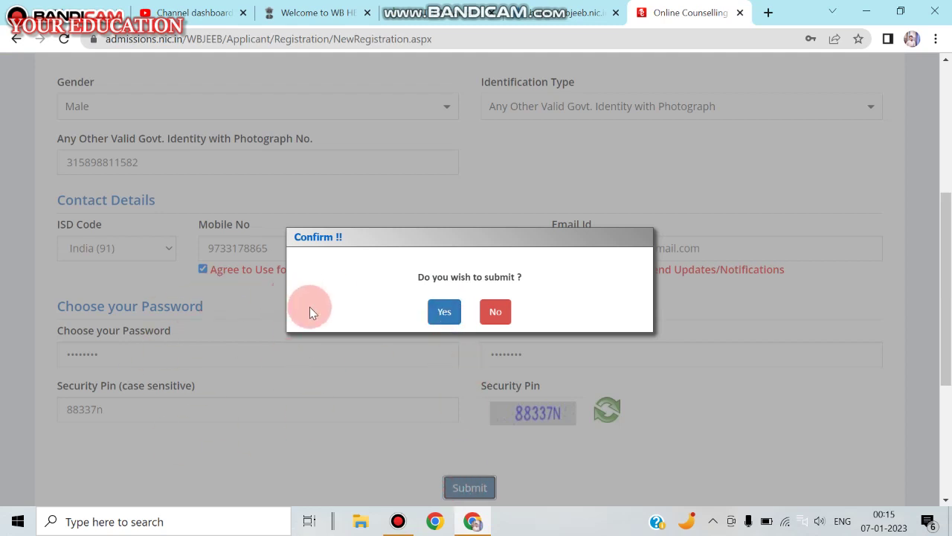
left_click(445, 311)
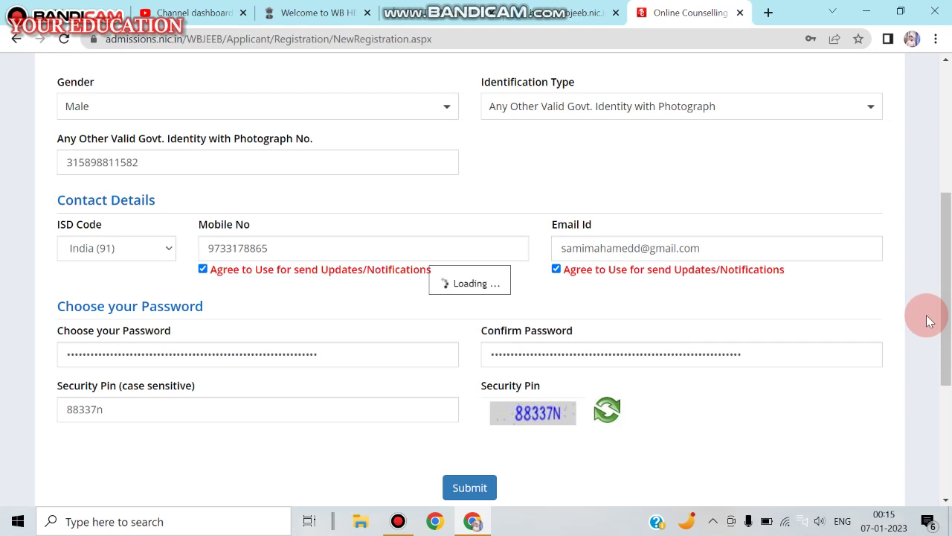
Try 'Apply For JEMAS(PG) - 2023' on the wbjeeb.nic.in tab, then return to the form
left_click(945, 160)
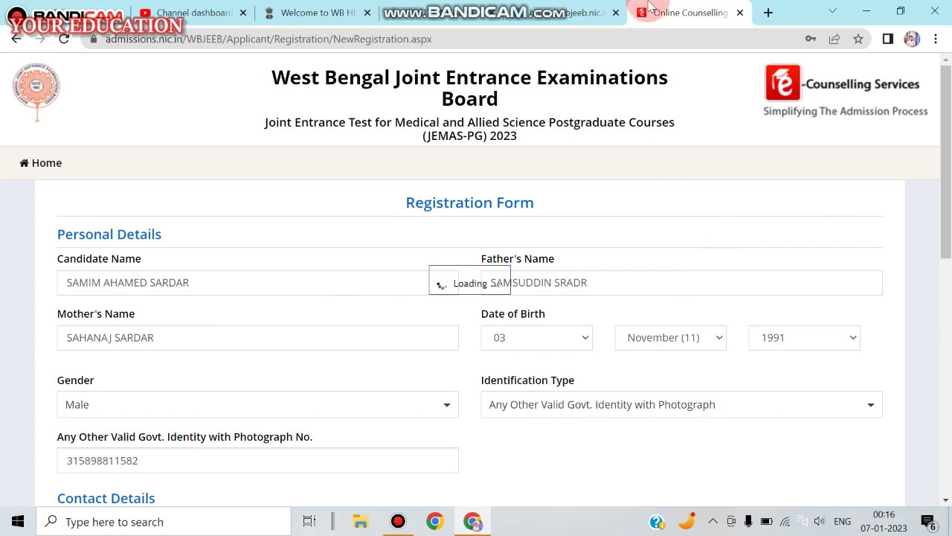
left_click(557, 9)
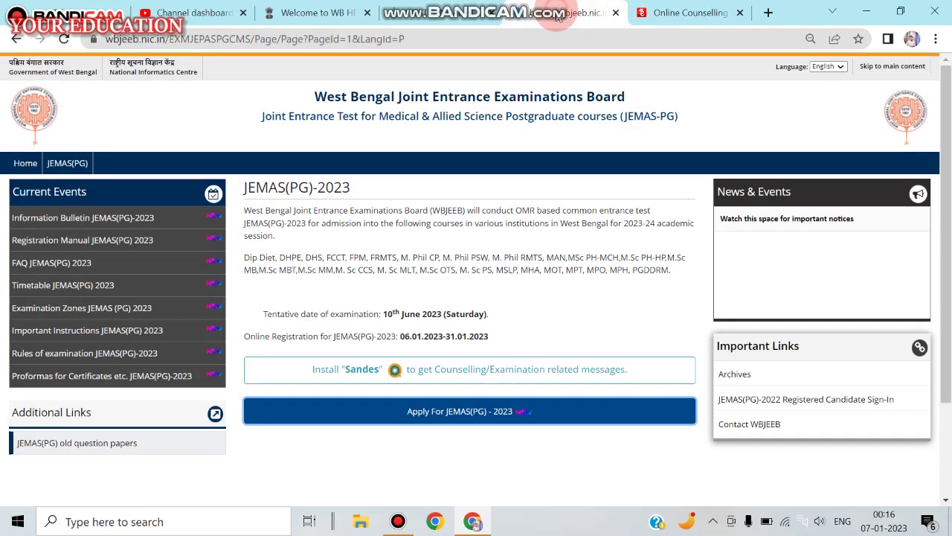
left_click(422, 413)
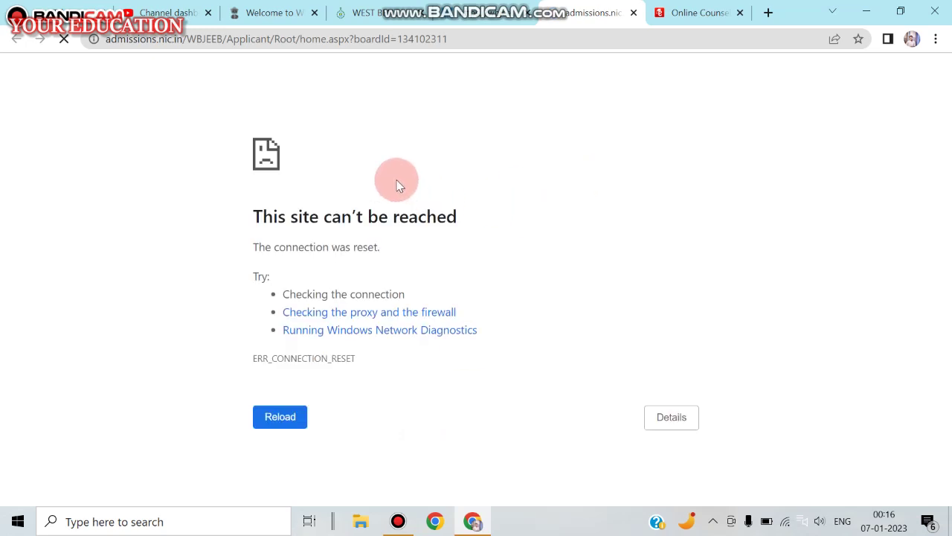
left_click(686, 22)
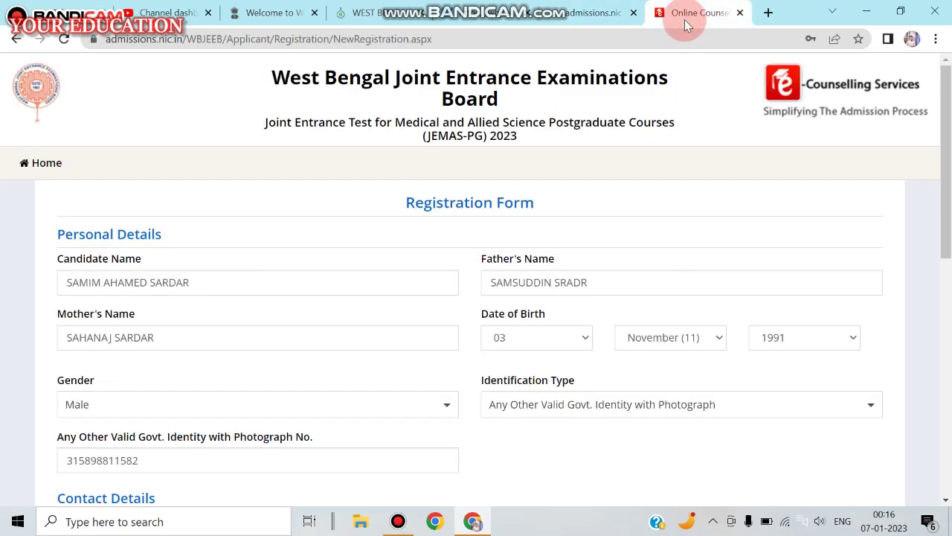
Re-enter the security pin in capitals, resubmit and confirm, then dismiss the password-length alert
left_click(946, 500)
scroll(946, 499, "down", 4)
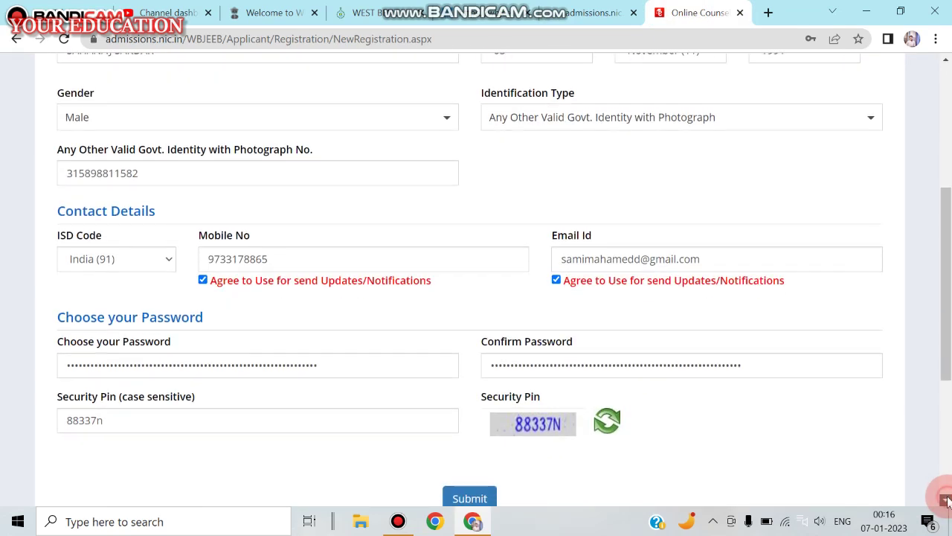
scroll(946, 499, "down", 3)
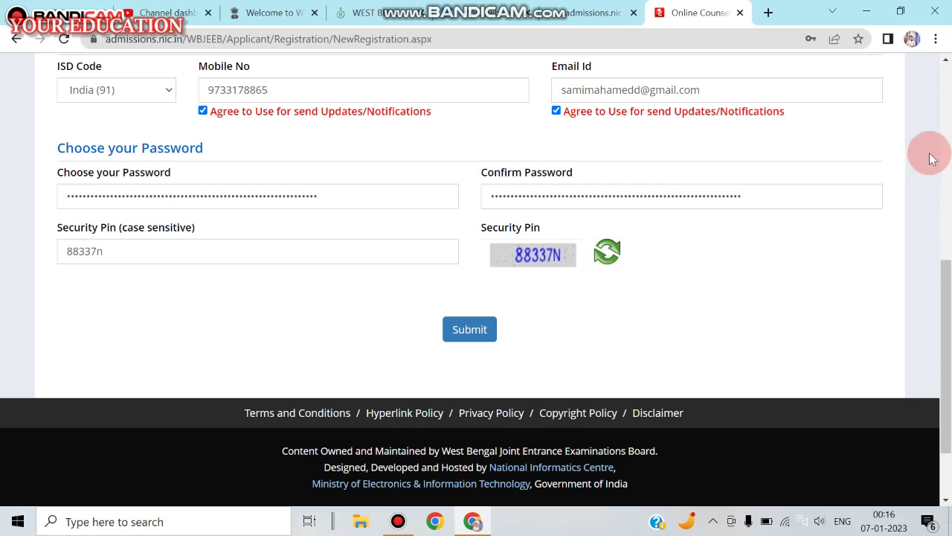
left_click(195, 254)
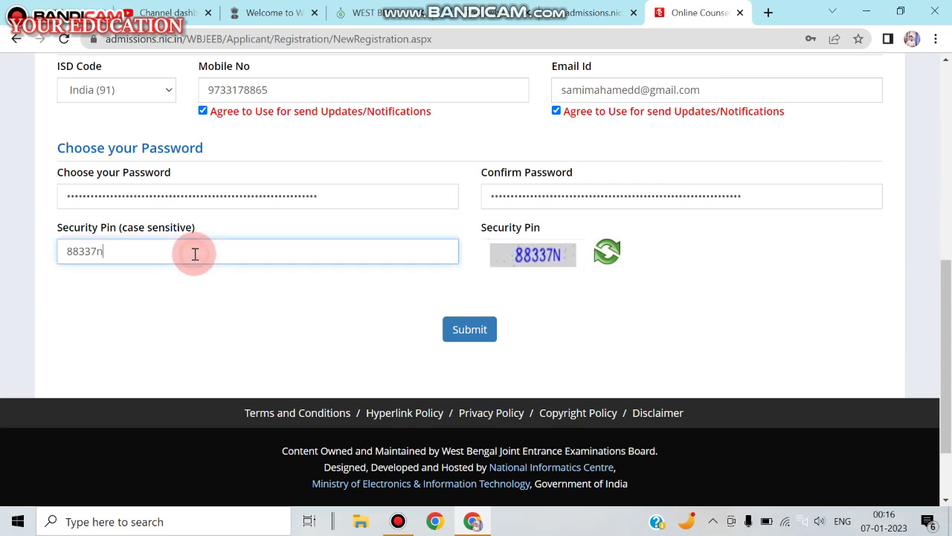
type("88337N")
left_click(471, 330)
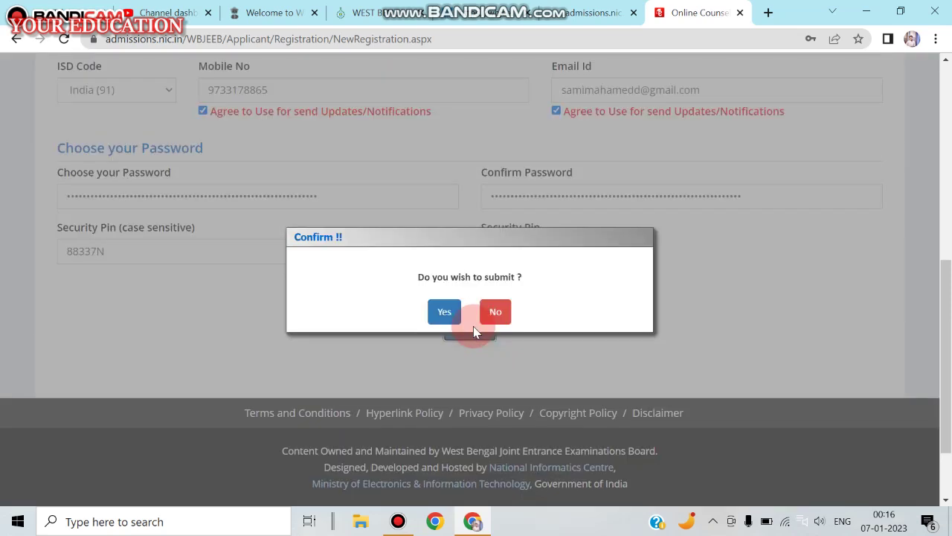
left_click(444, 312)
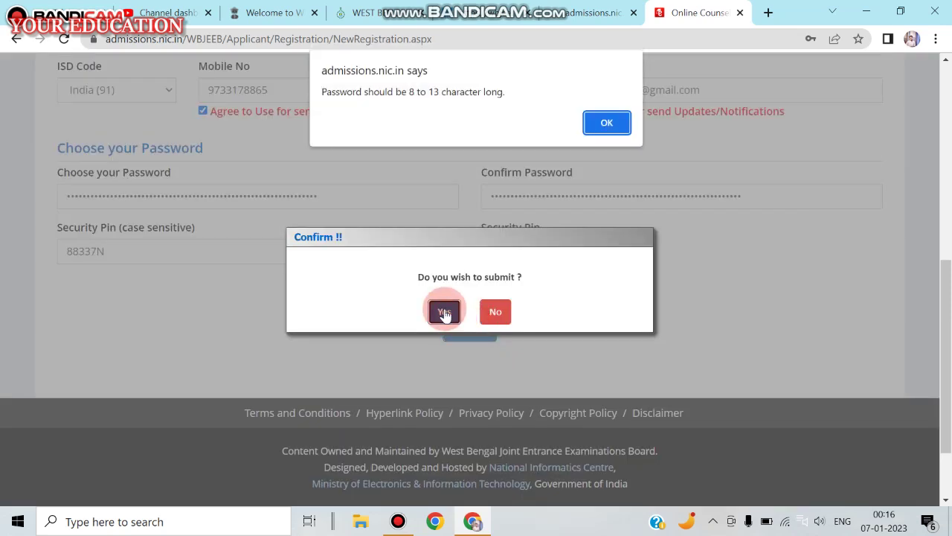
left_click(603, 123)
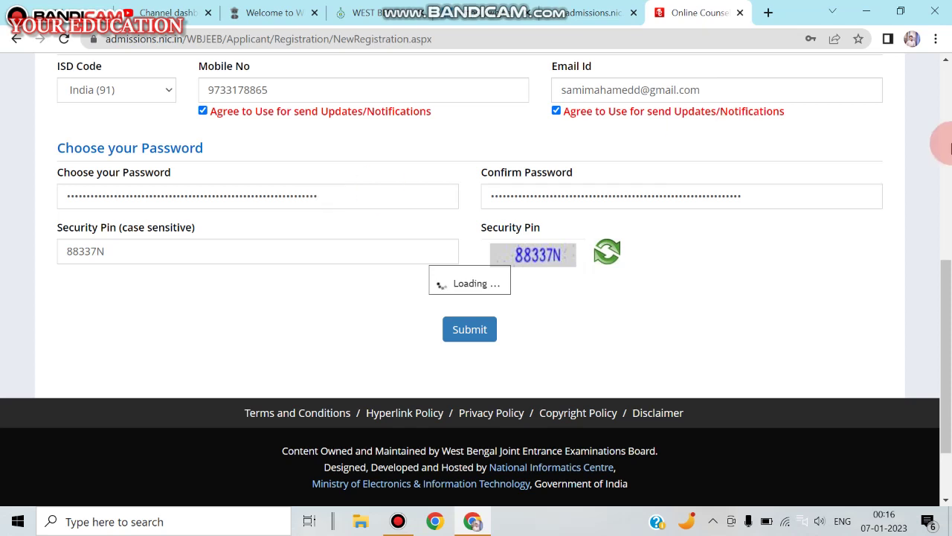
left_click(949, 125)
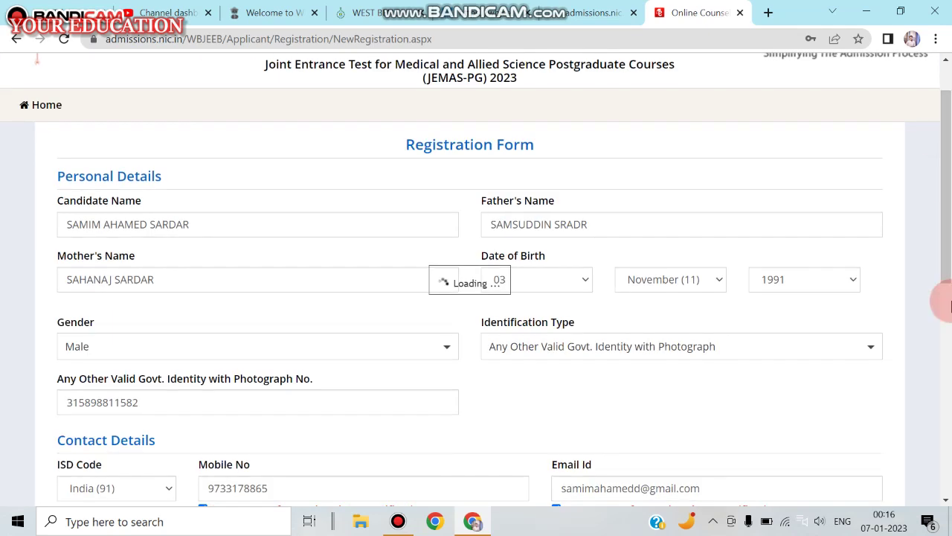
left_click(949, 415)
left_click(949, 479)
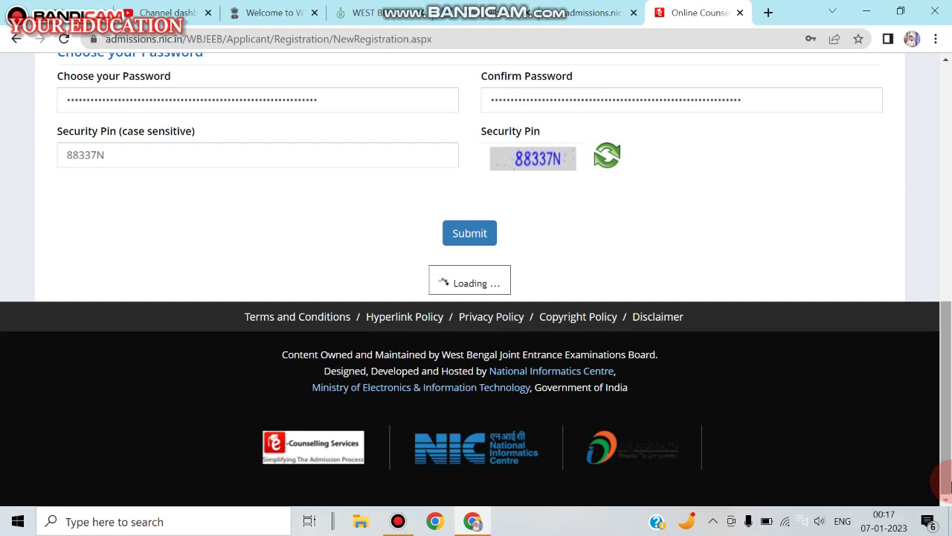
left_click(946, 220)
scroll(947, 220, "up", 3)
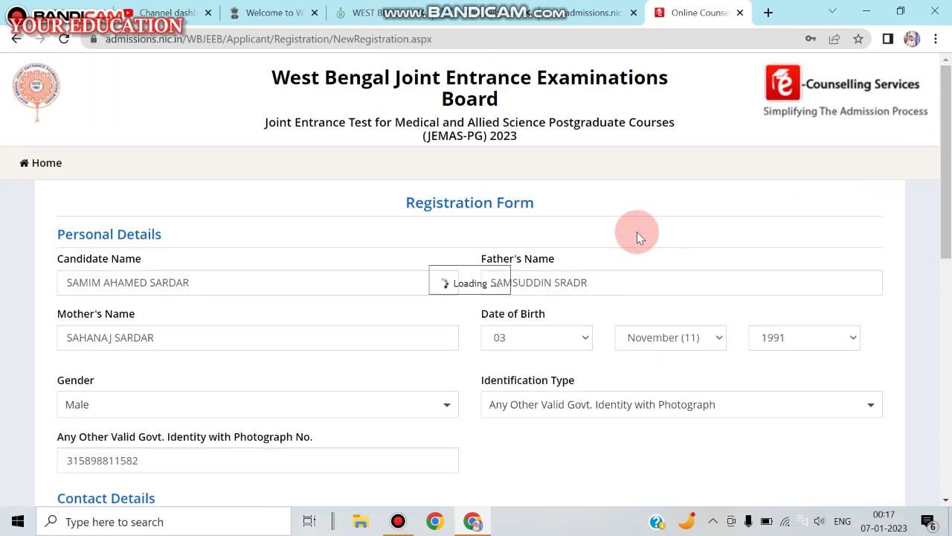